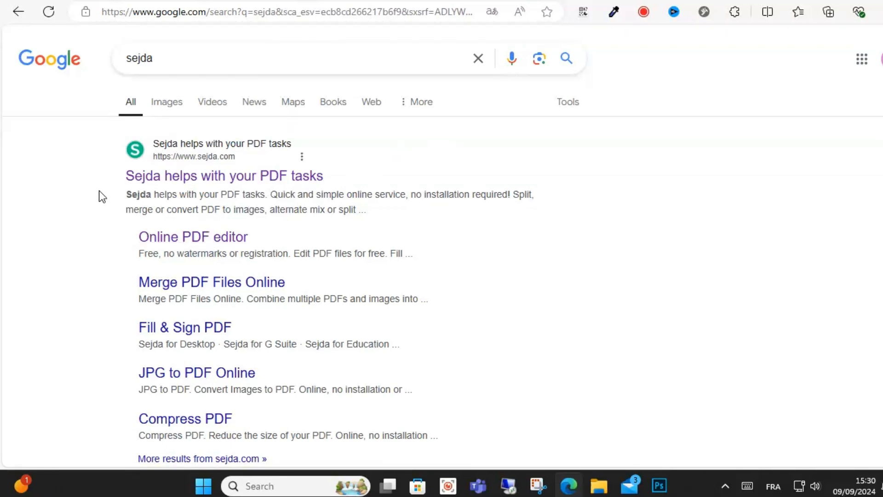
Step: Bring up the Google search suggestions for "sejda"
click(173, 58)
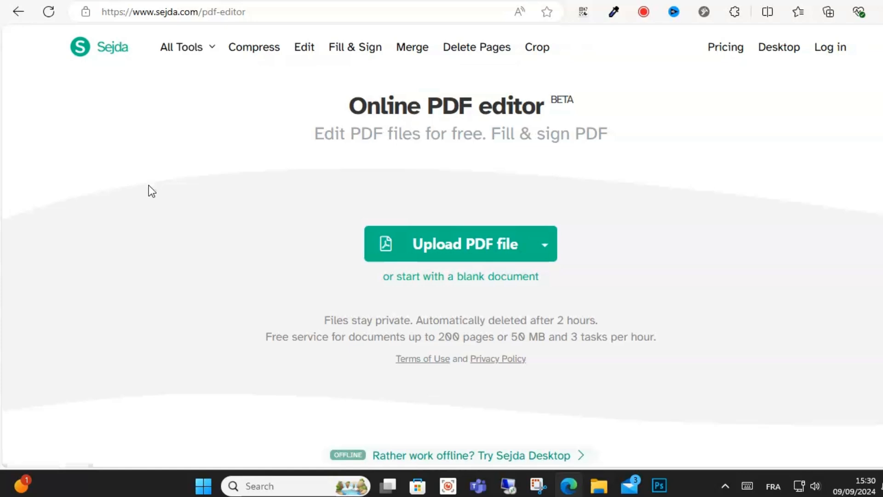
Step: Navigate from the Sejda homepage to the Online PDF editor
click(187, 47)
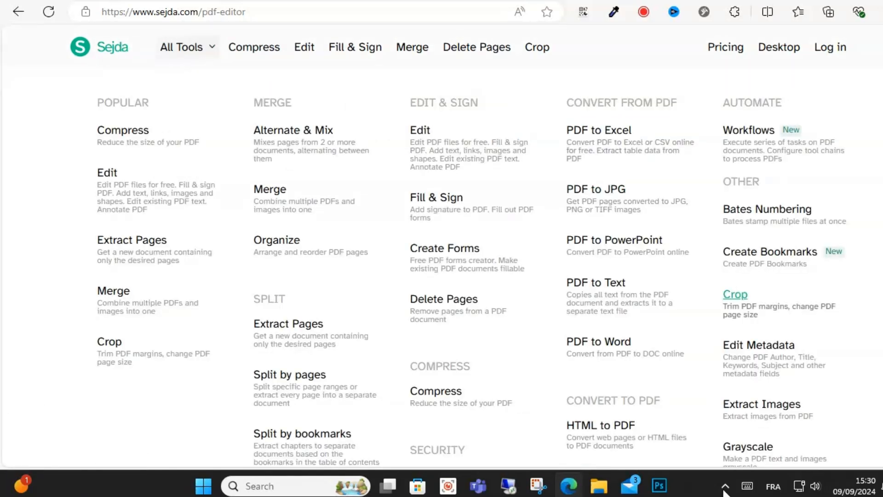
click(85, 48)
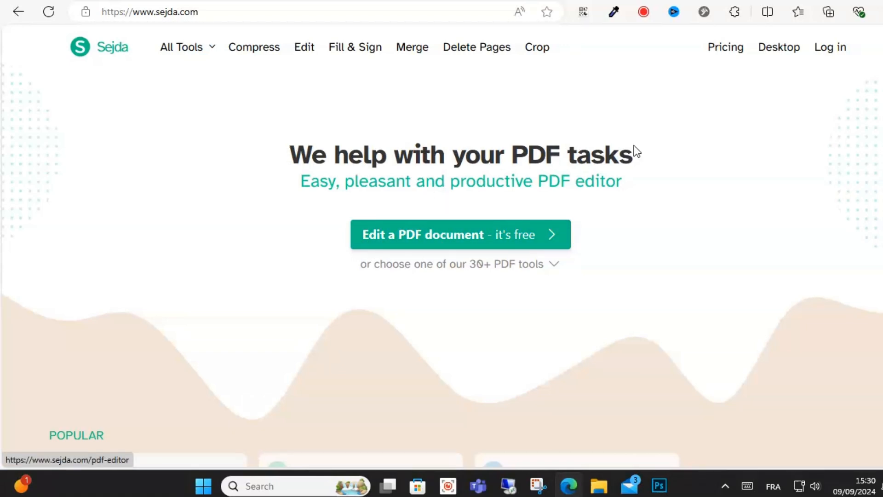
click(403, 238)
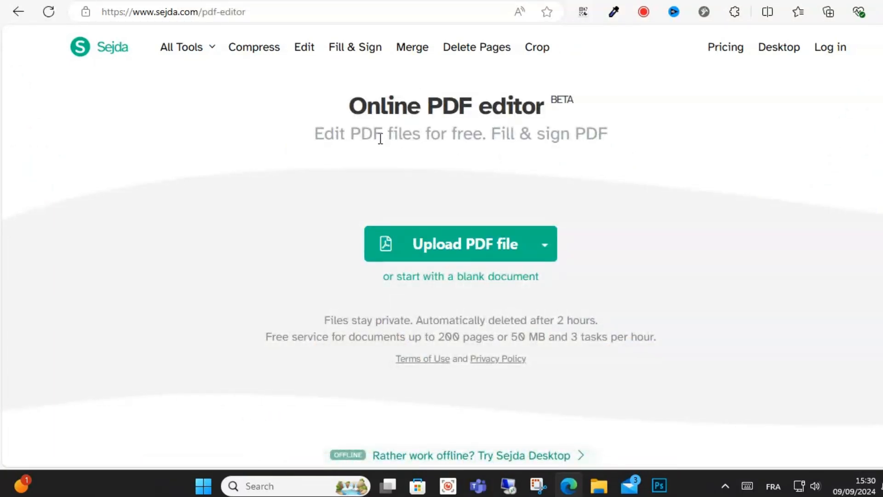
Step: Upload Feuilletage.pdf from the Desktop into the editor
click(437, 246)
click(200, 190)
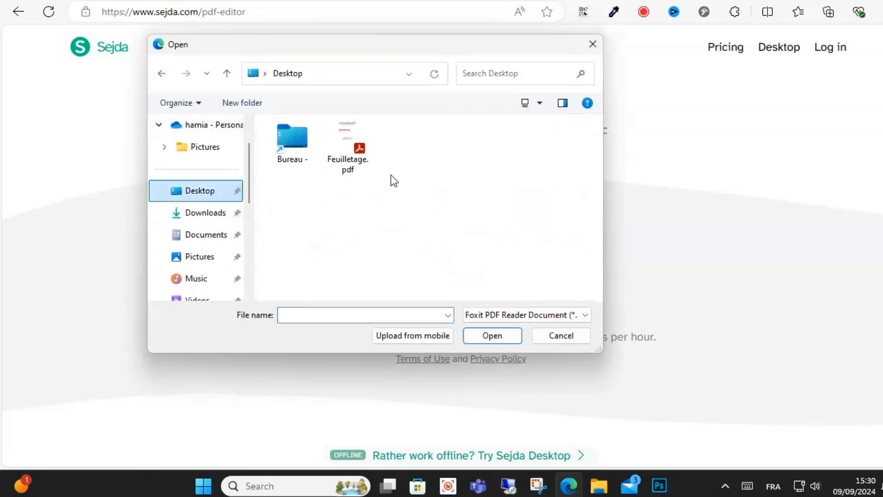
double_click(348, 145)
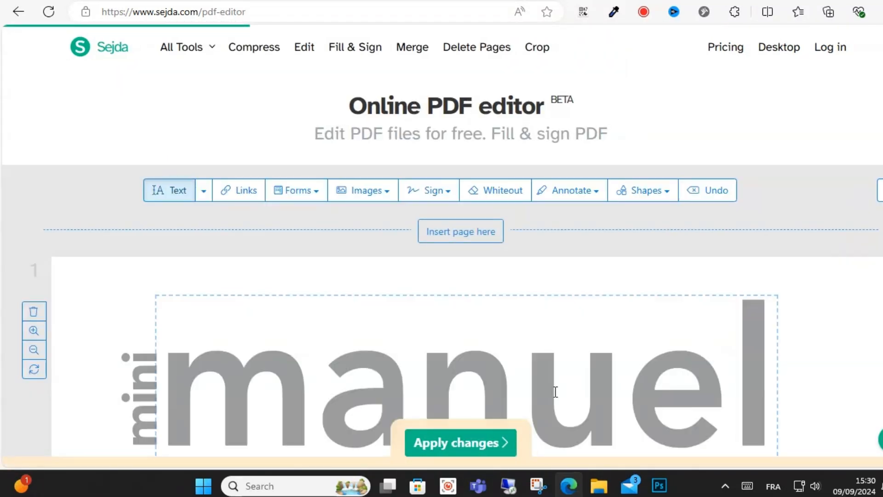
scroll(828, 317, down, 3)
scroll(766, 311, down, 3)
scroll(748, 310, up, 4)
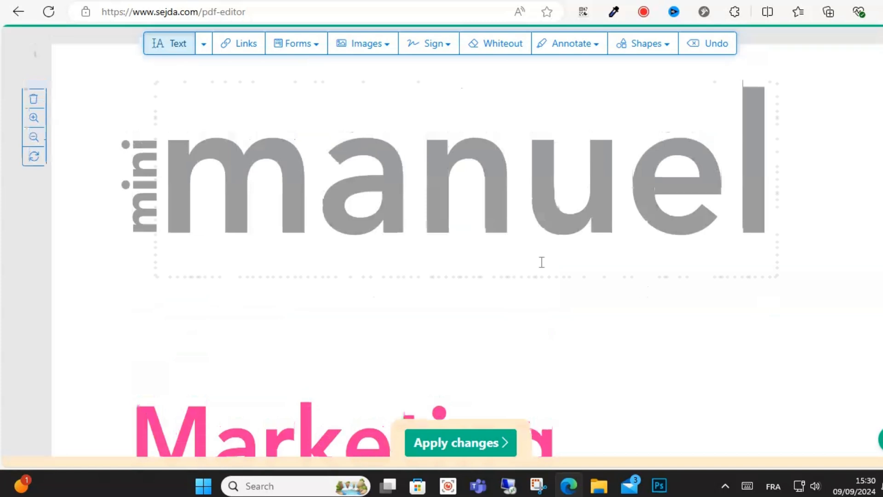
scroll(193, 355, down, 4)
scroll(363, 291, down, 4)
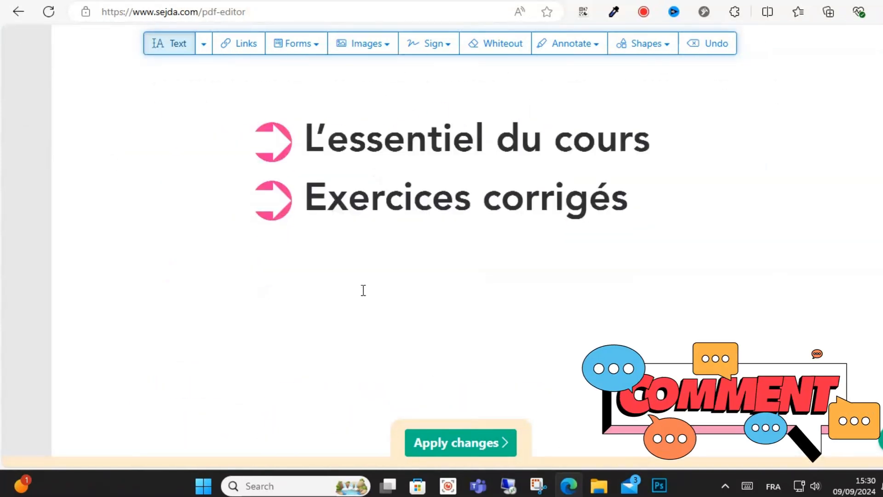
scroll(363, 291, up, 4)
scroll(325, 286, up, 3)
scroll(325, 286, down, 3)
Step: Select the "Marketing" title text on the cover page for editing
click(560, 269)
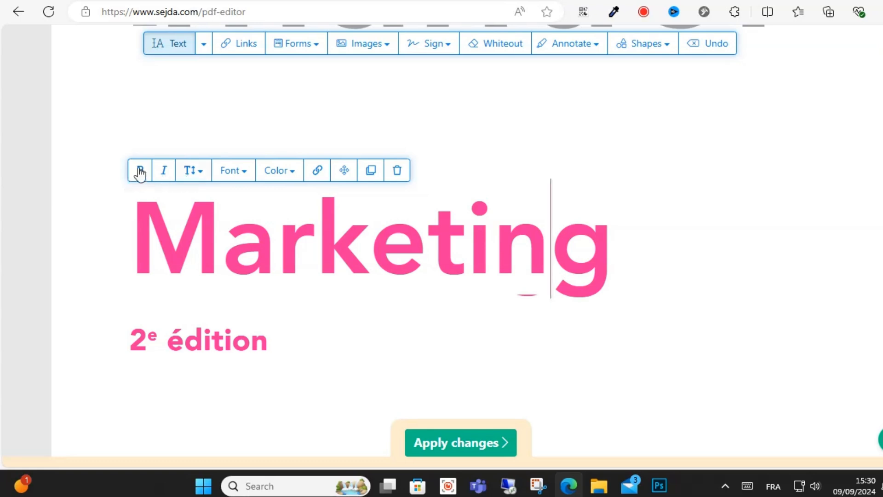
Step: View the title's text size and font choices, then place an empty text box on the cover
click(200, 172)
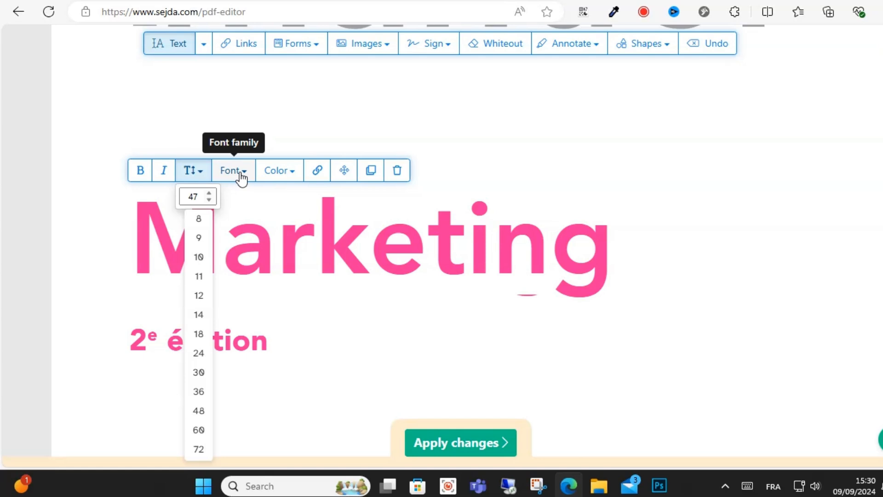
click(232, 170)
scroll(264, 331, down, 3)
scroll(781, 310, down, 5)
click(802, 306)
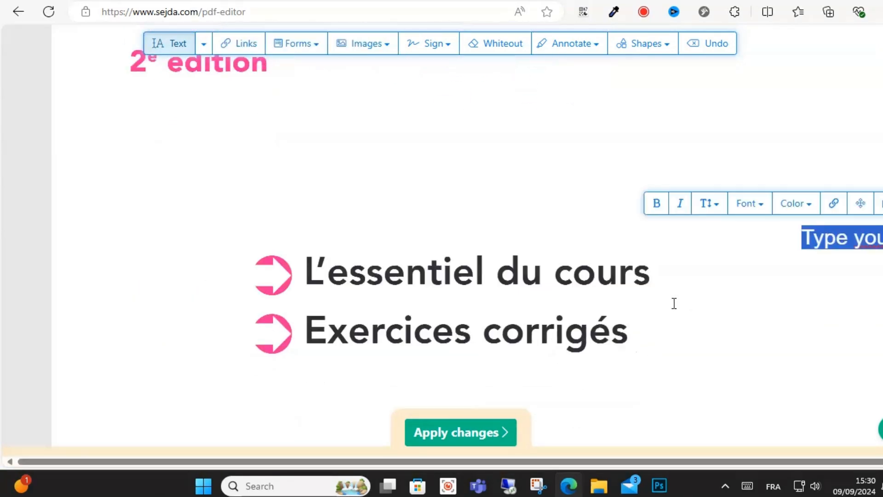
scroll(674, 304, down, 3)
scroll(566, 283, down, 3)
scroll(567, 282, down, 3)
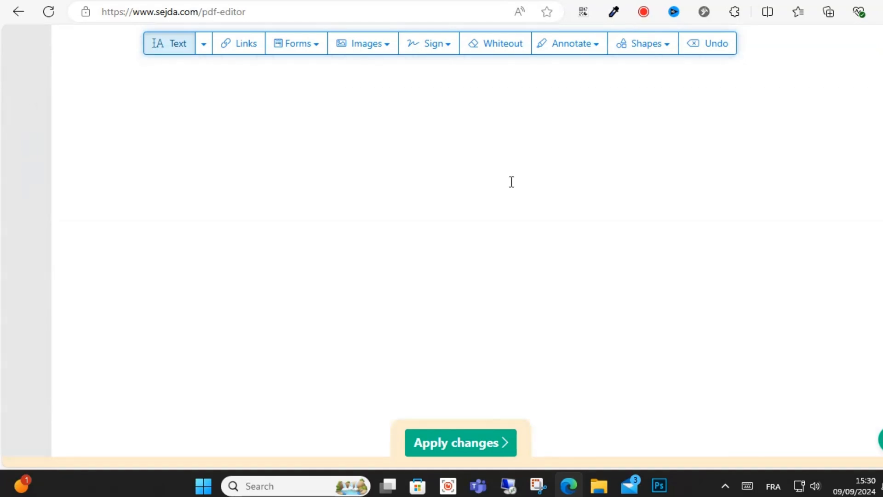
scroll(511, 181, down, 5)
scroll(455, 137, down, 2)
scroll(311, 159, up, 2)
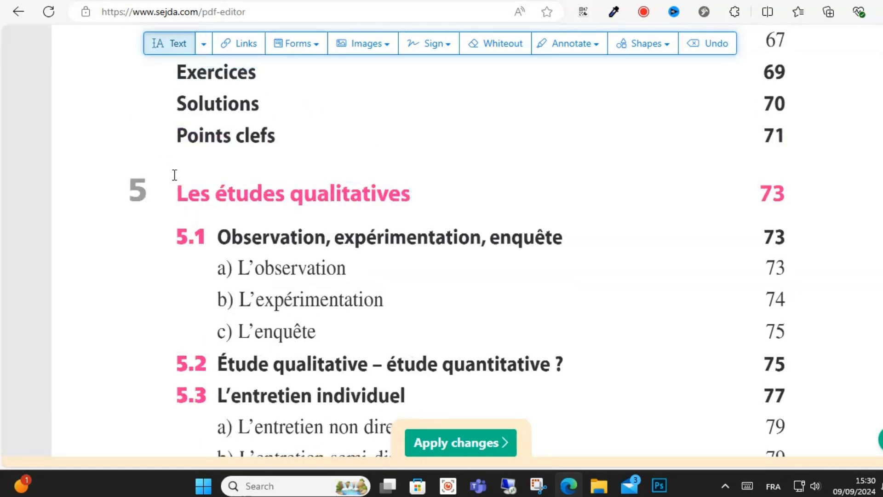
Step: Place an empty text box near "a) L'observation" under section 5.1 of the contents
click(251, 268)
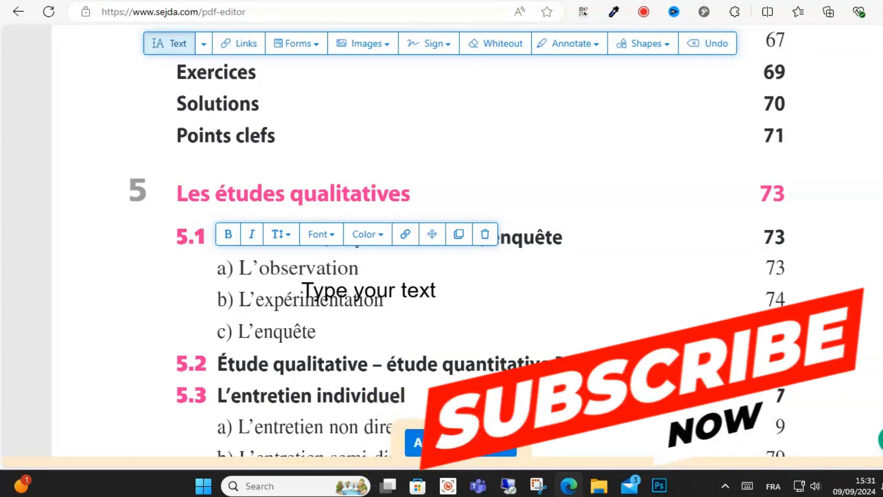
scroll(672, 333, down, 5)
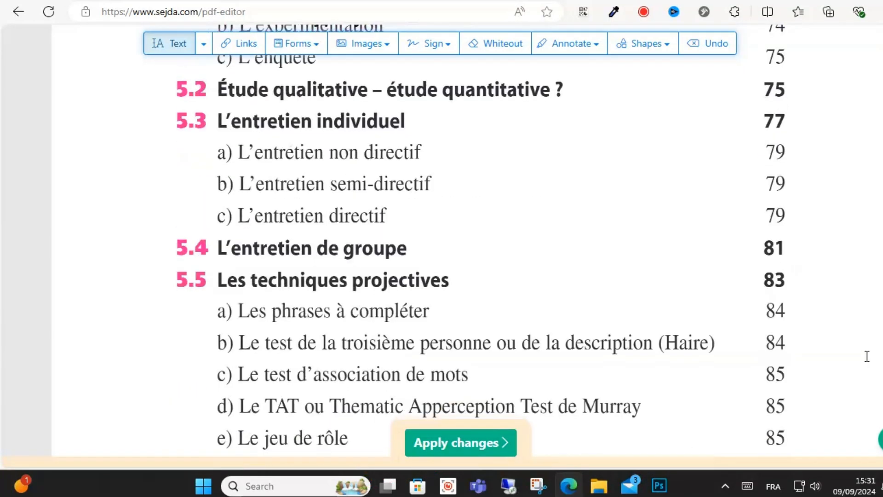
scroll(672, 332, down, 3)
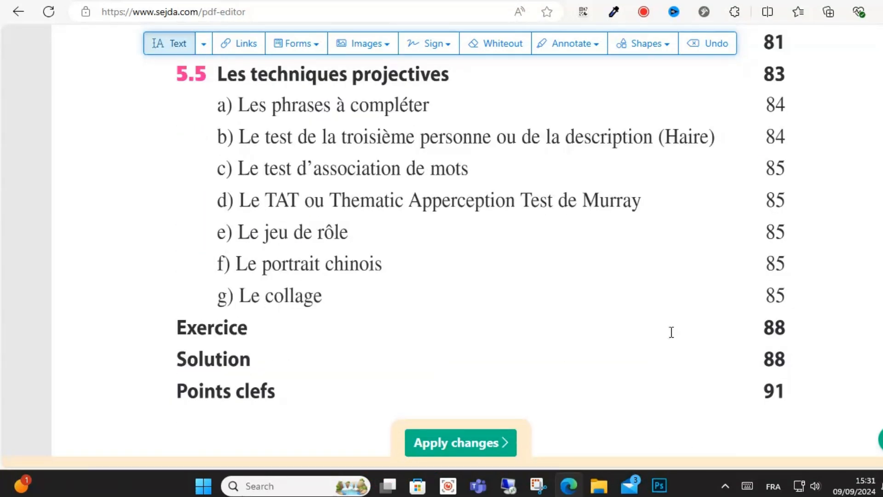